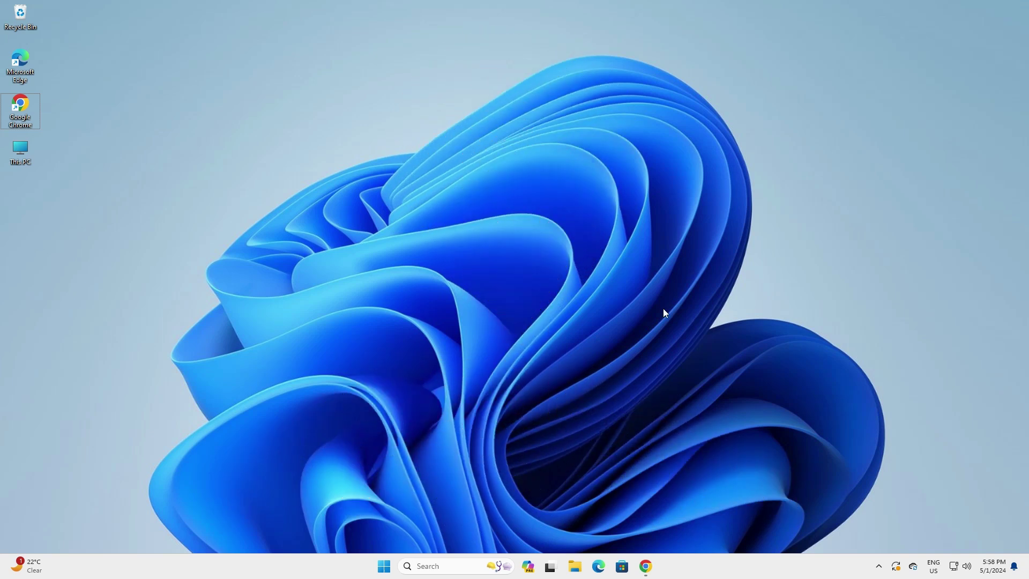
Launch Chrome and open Google Maps in a new tab from the Google apps grid
left_click(646, 565)
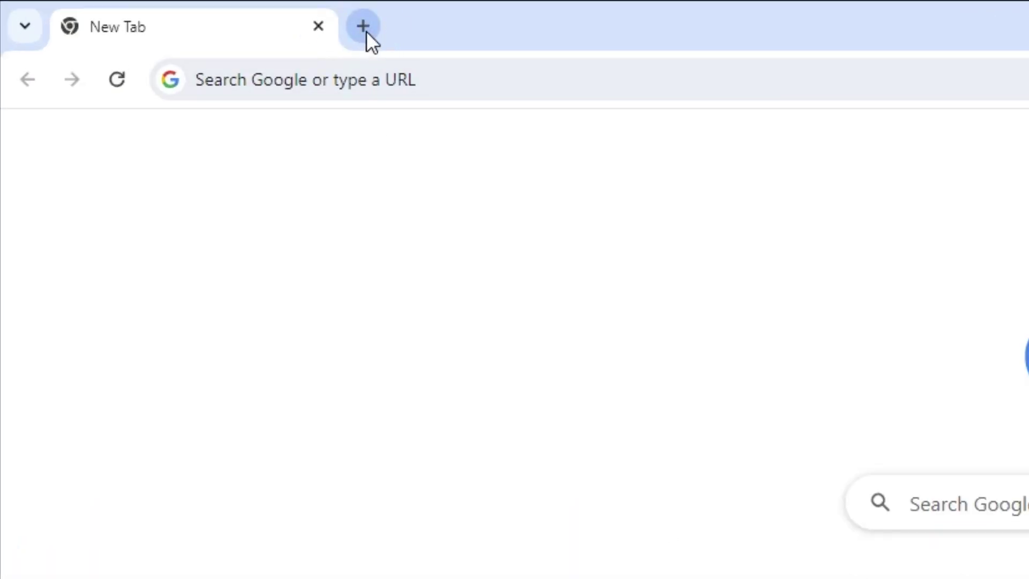
left_click(365, 29)
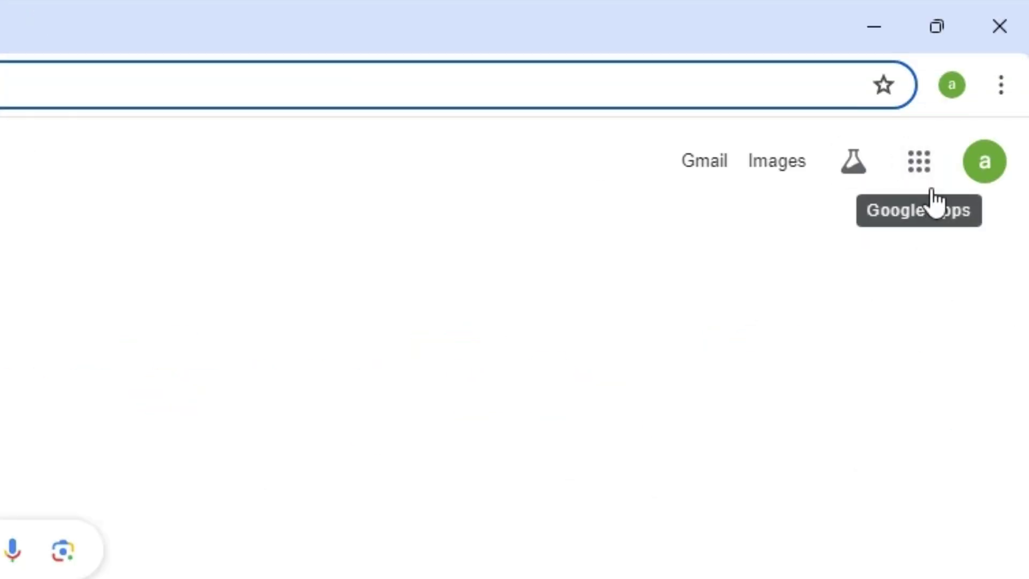
left_click(919, 164)
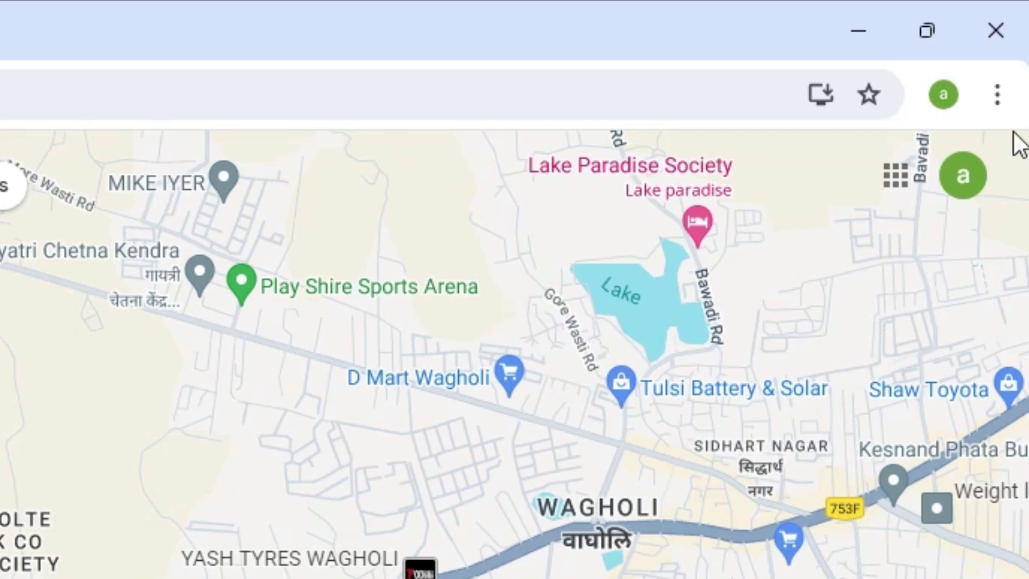
Choose Install Google Maps from Chrome's menu to bring up the install confirmation
left_click(1002, 99)
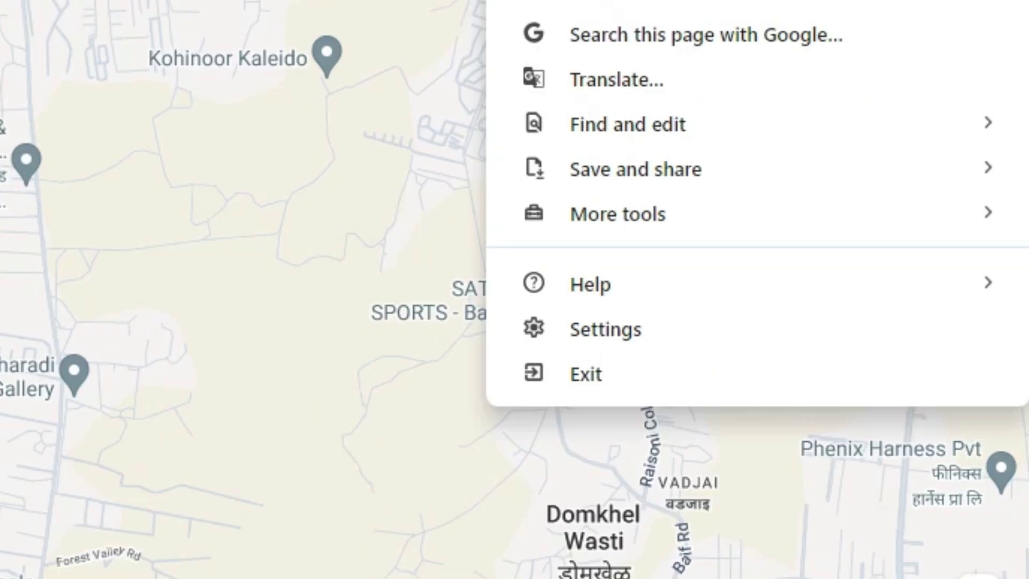
mouse_move(635, 169)
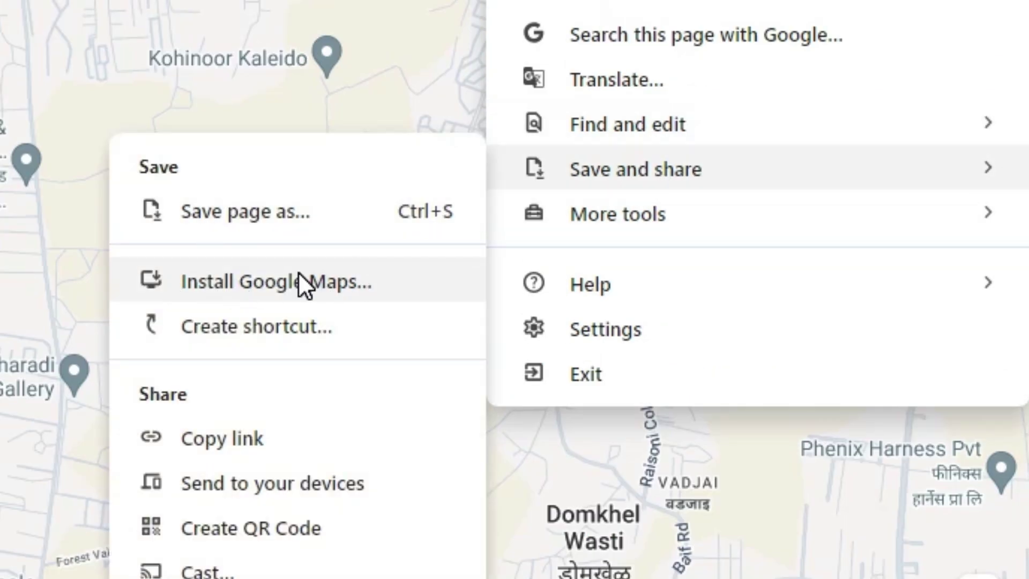
left_click(341, 282)
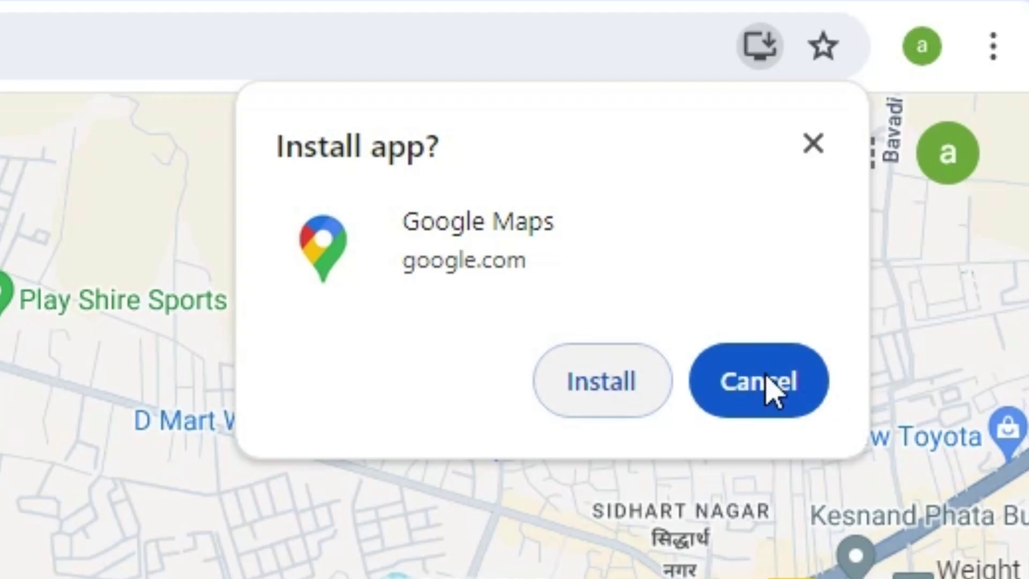
Install Google Maps, close its app window, decline taskbar pinning, and close Chrome
left_click(601, 394)
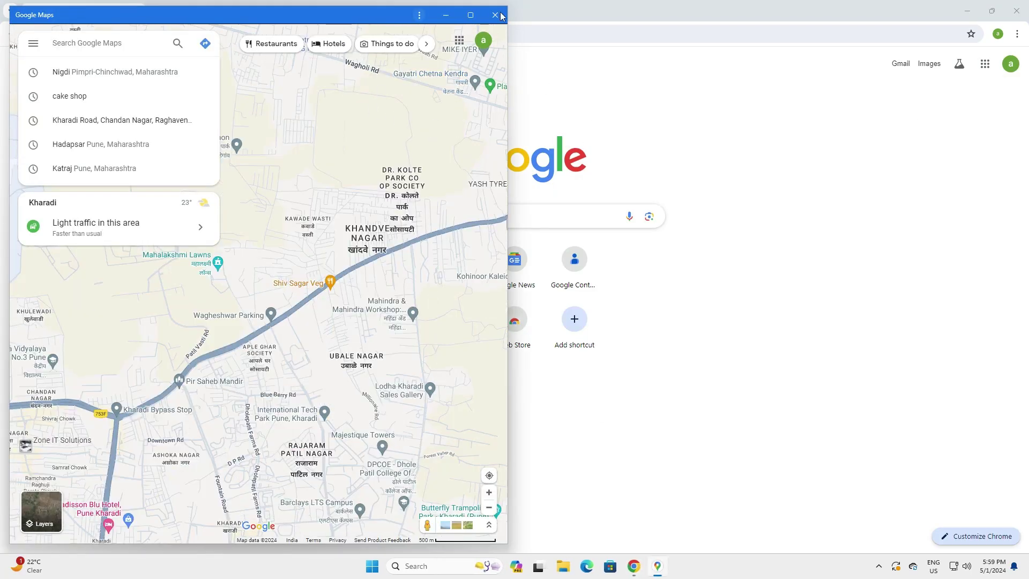
left_click(496, 15)
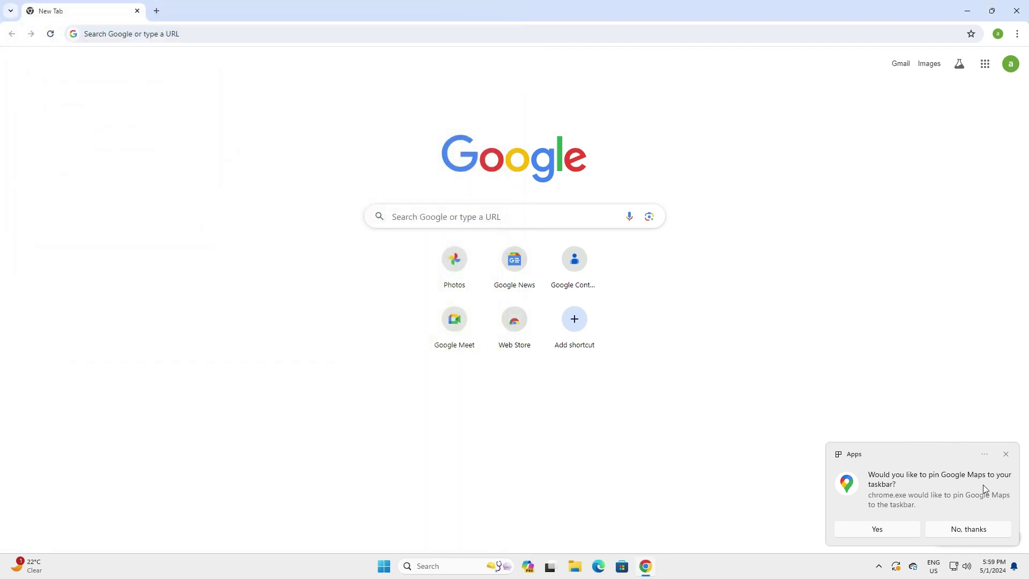
left_click(987, 532)
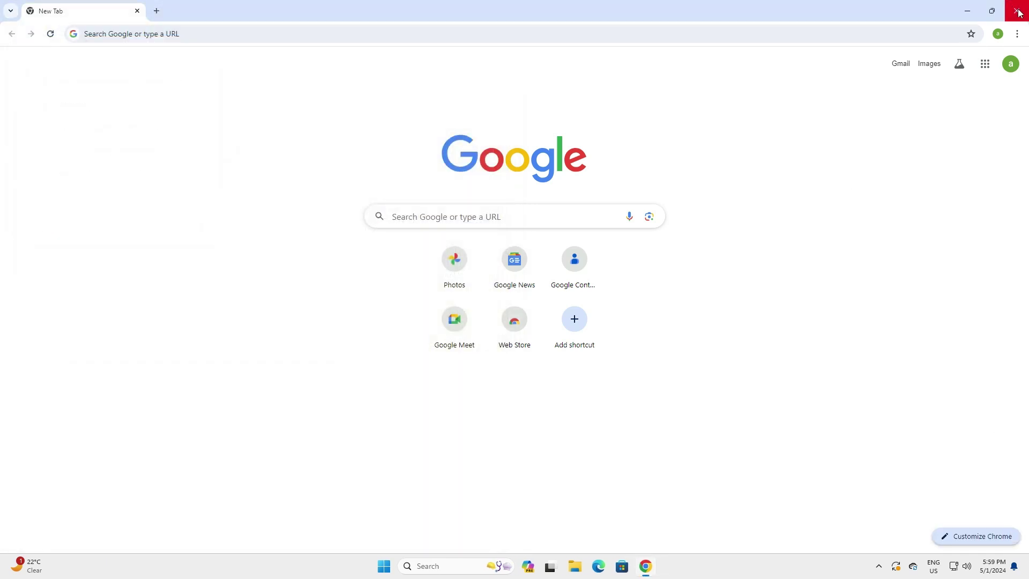
left_click(1018, 12)
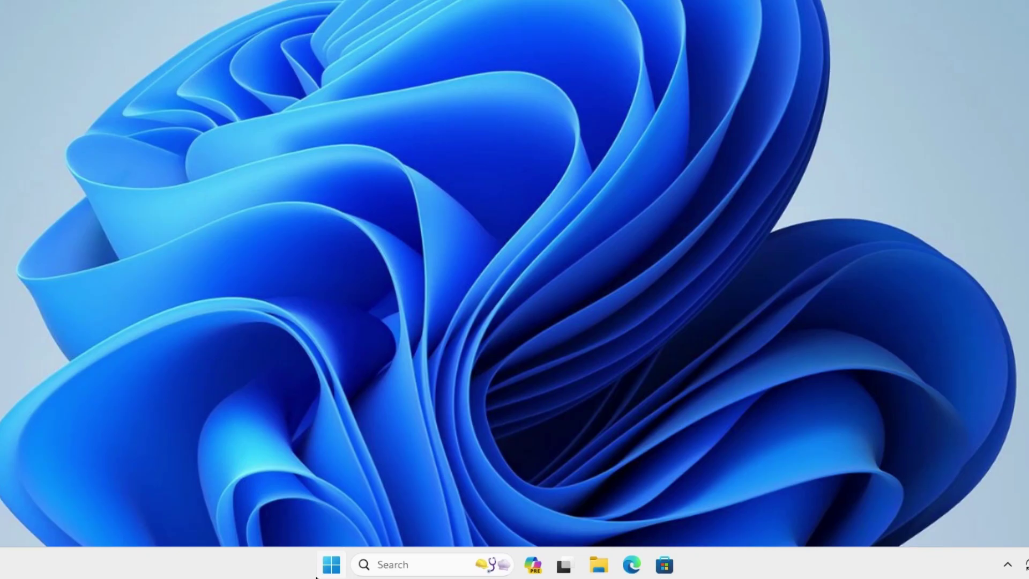
Confirm Google Maps appears in the Start menu, then select its desktop shortcut
left_click(332, 564)
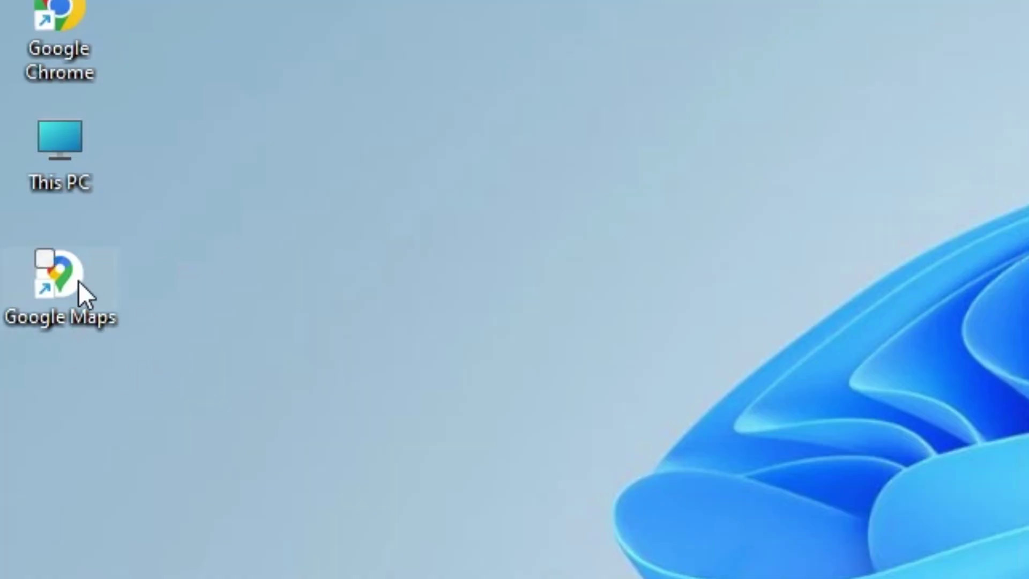
left_click(67, 283)
Launch the Google Maps app from its desktop shortcut into a standalone window
double_click(67, 284)
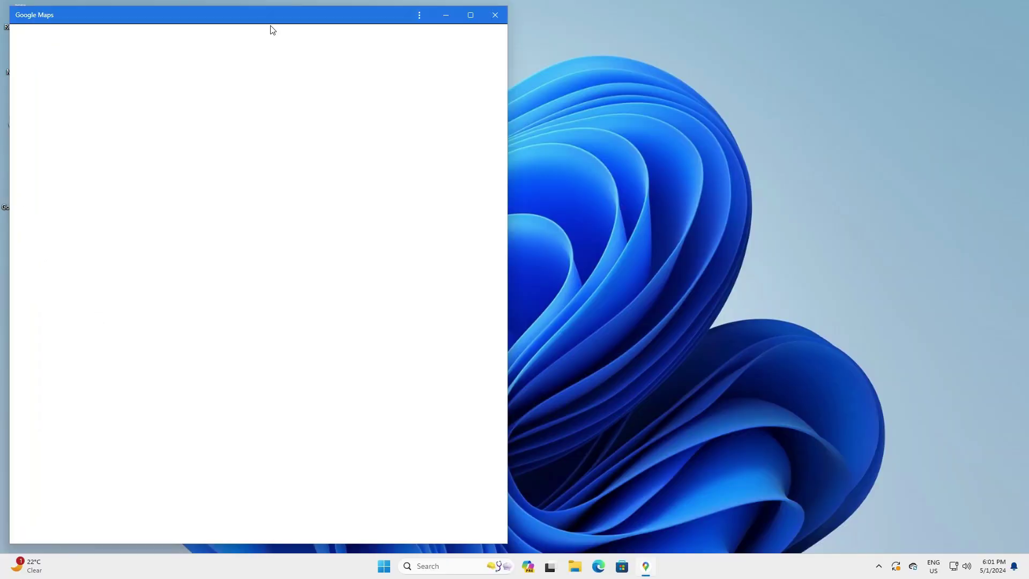